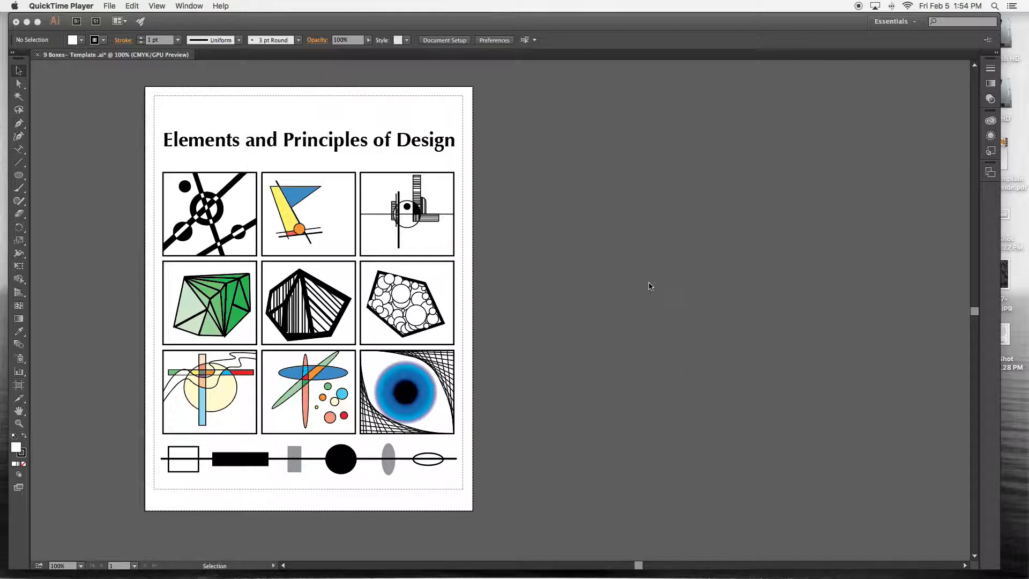
# Step: Switch to Illustrator and show the Layers panel for the 9 Boxes template
pyautogui.click(186, 5)
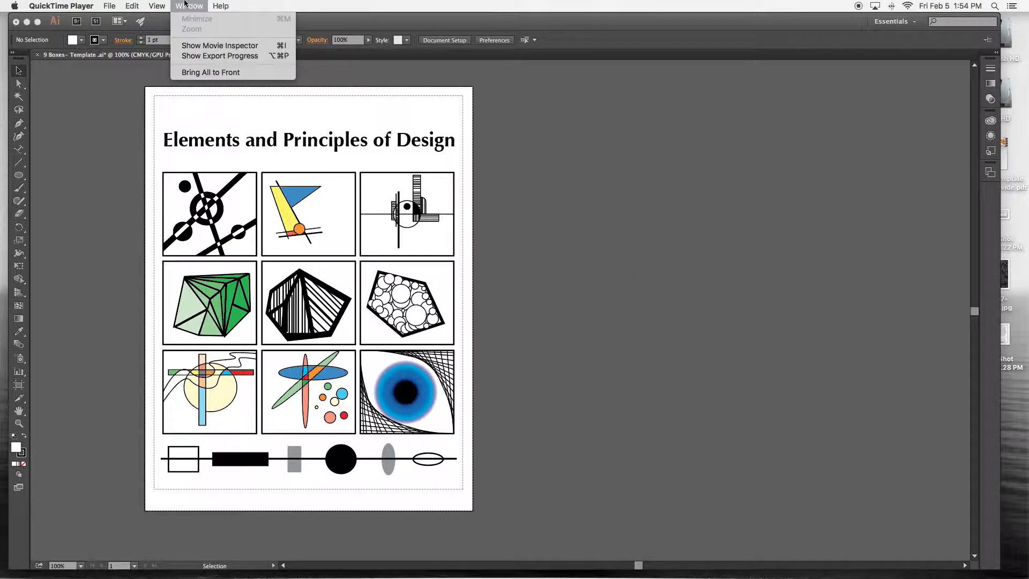
pyautogui.click(185, 4)
pyautogui.click(190, 20)
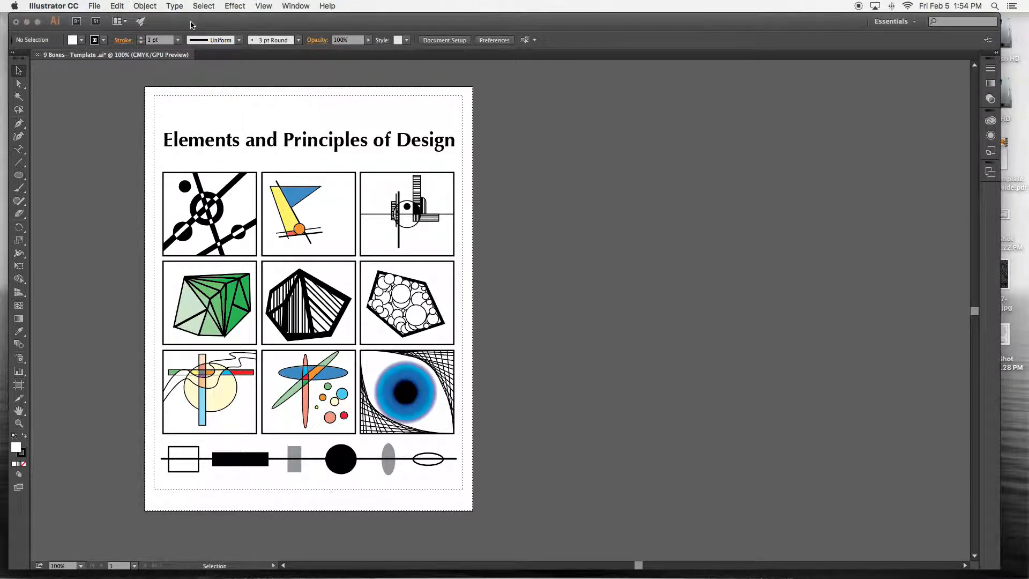
pyautogui.click(294, 5)
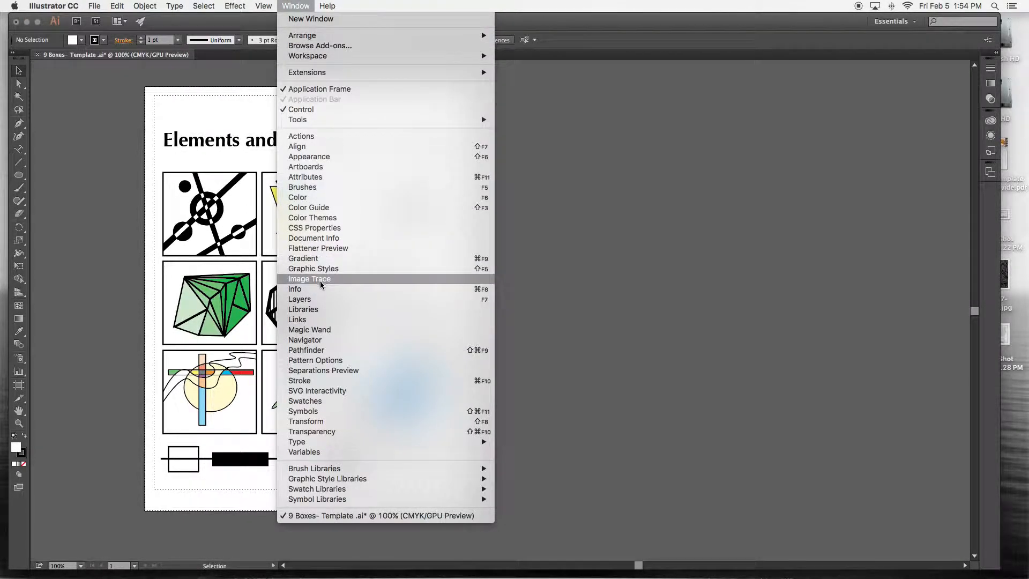
pyautogui.click(320, 299)
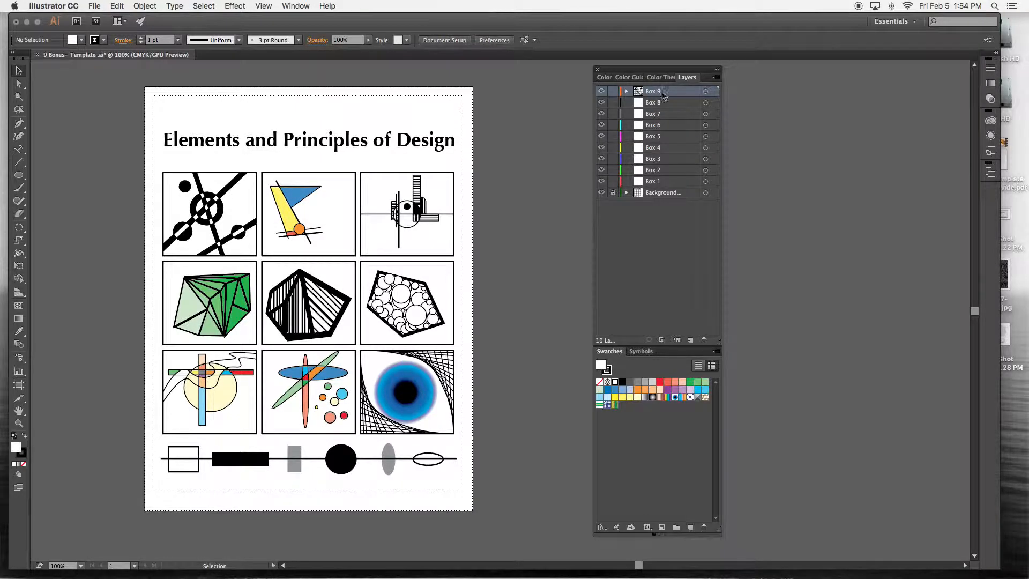
# Step: Examine the full list of paths held in the Box 9 layer, then collapse the layer
pyautogui.click(626, 92)
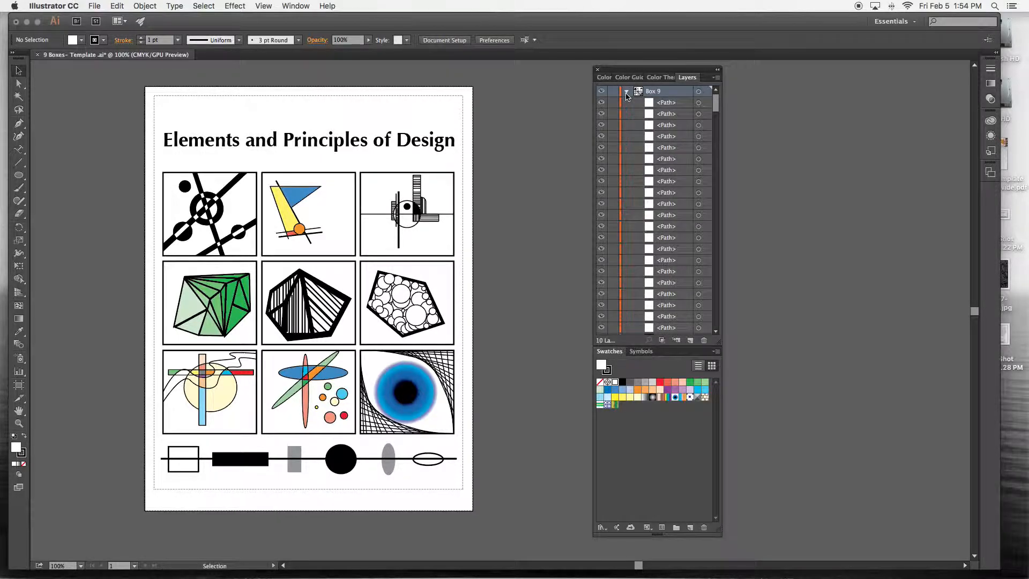
pyautogui.scroll(-10, 643, 118)
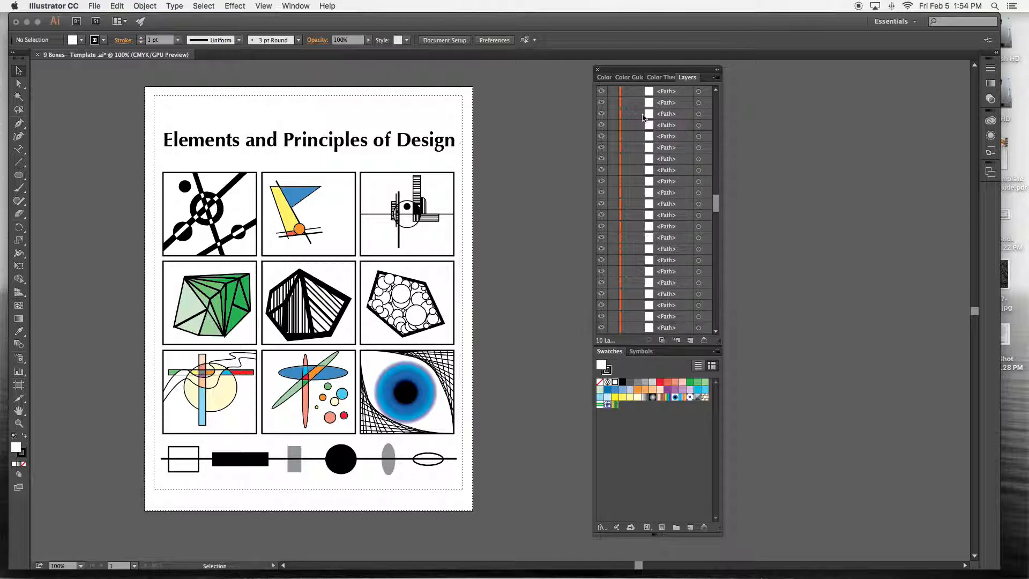
pyautogui.scroll(-10, 643, 117)
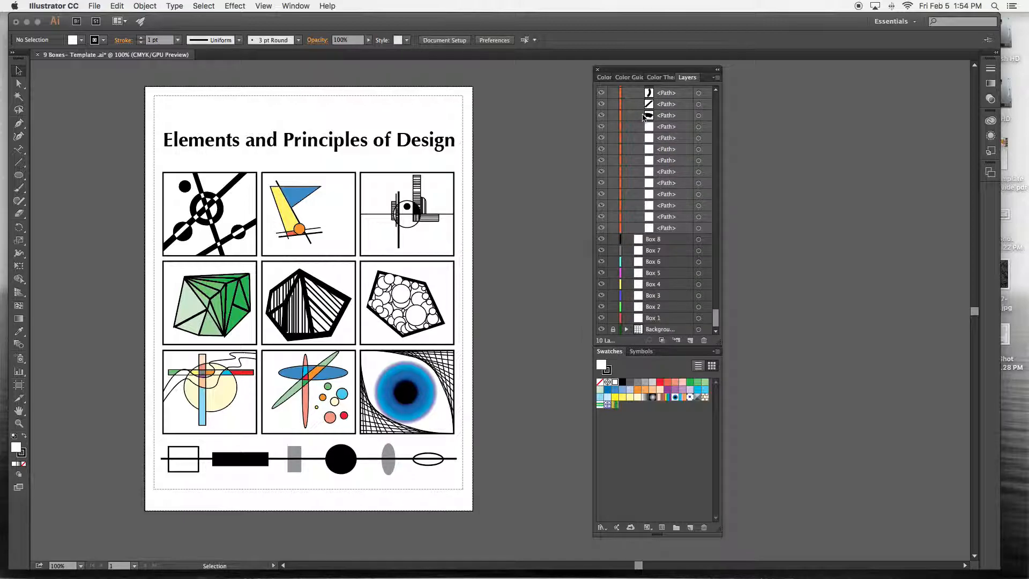
pyautogui.scroll(20, 643, 118)
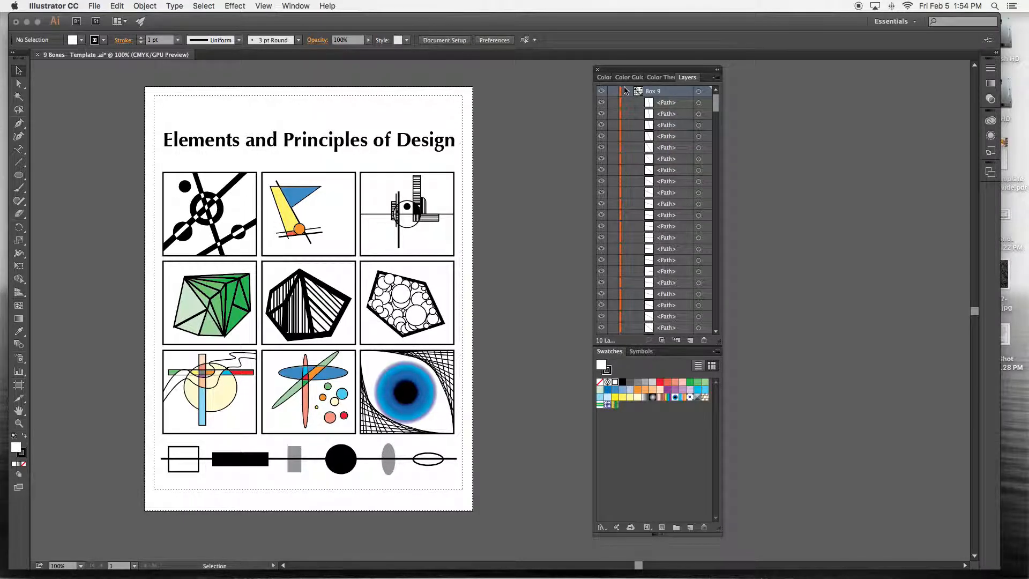
pyautogui.click(626, 91)
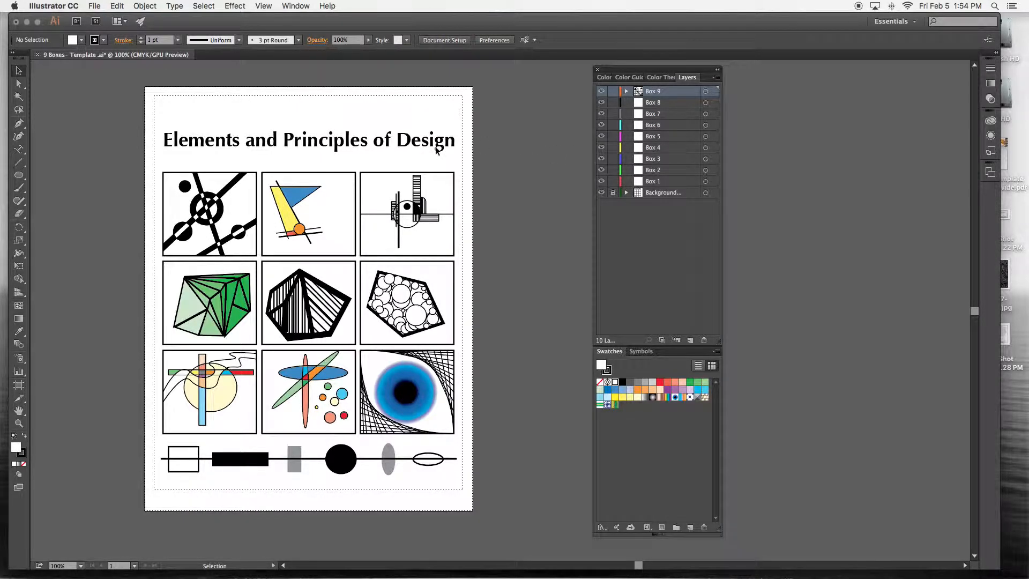
# Step: Select all artwork in the first square of the grid with Direct Selection and expand the Box 9 layer
pyautogui.click(20, 84)
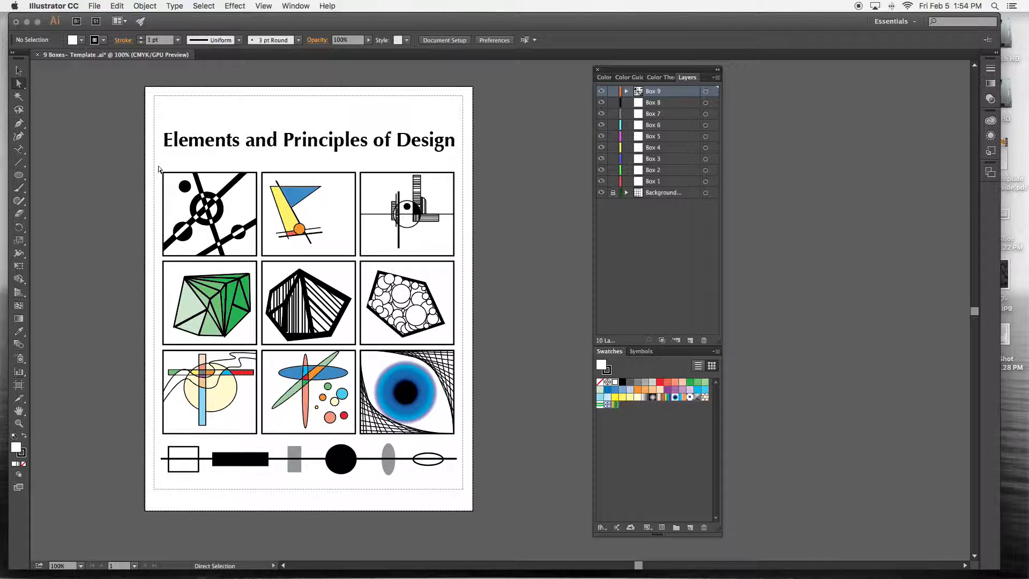
pyautogui.moveTo(158, 170); pyautogui.dragTo(260, 262)
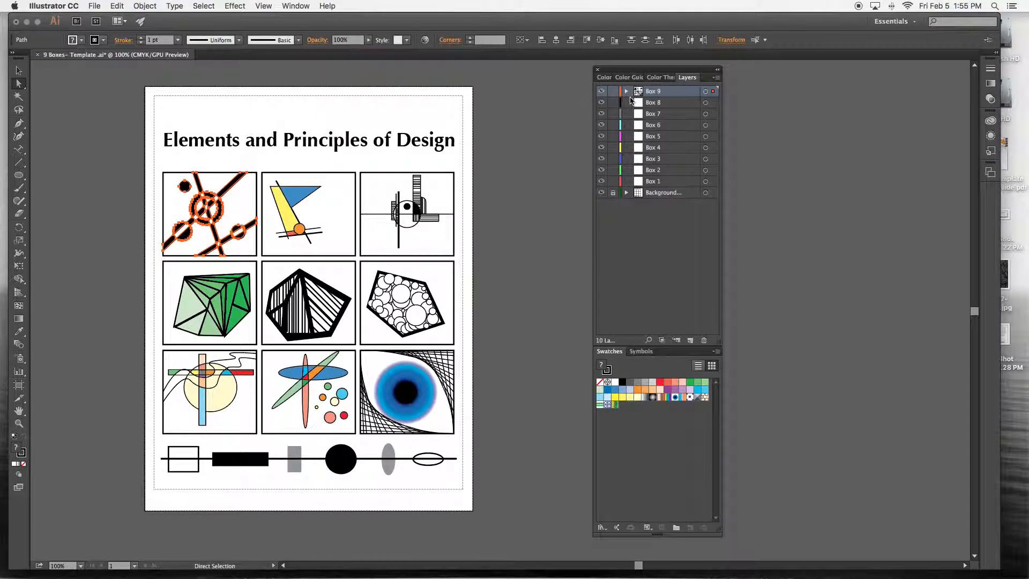
pyautogui.click(627, 92)
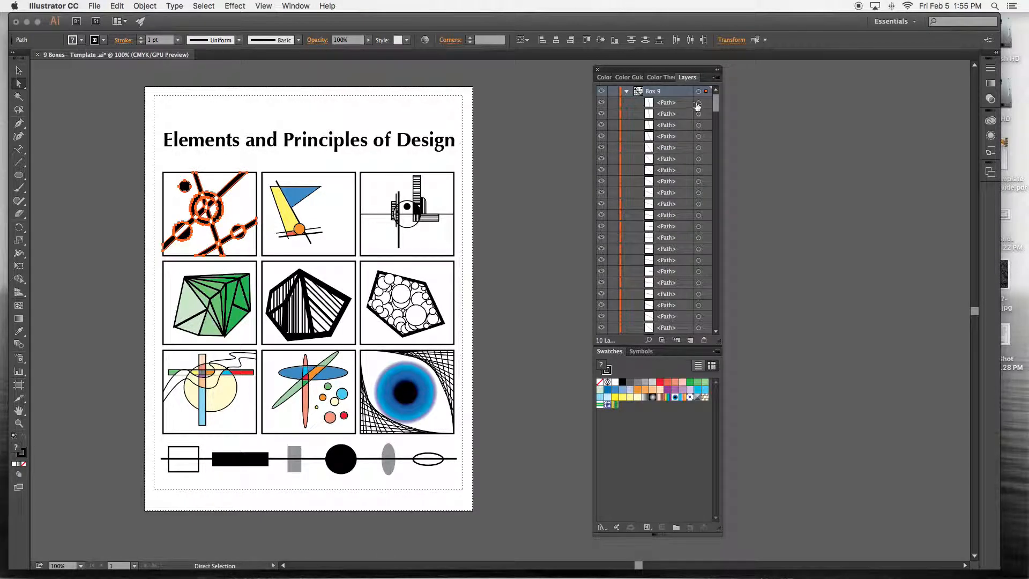
# Step: Detach the Swatches panel from under the Layers panel and lengthen the Layers panel to show more of the Box 9 paths
pyautogui.moveTo(715, 106); pyautogui.dragTo(717, 316)
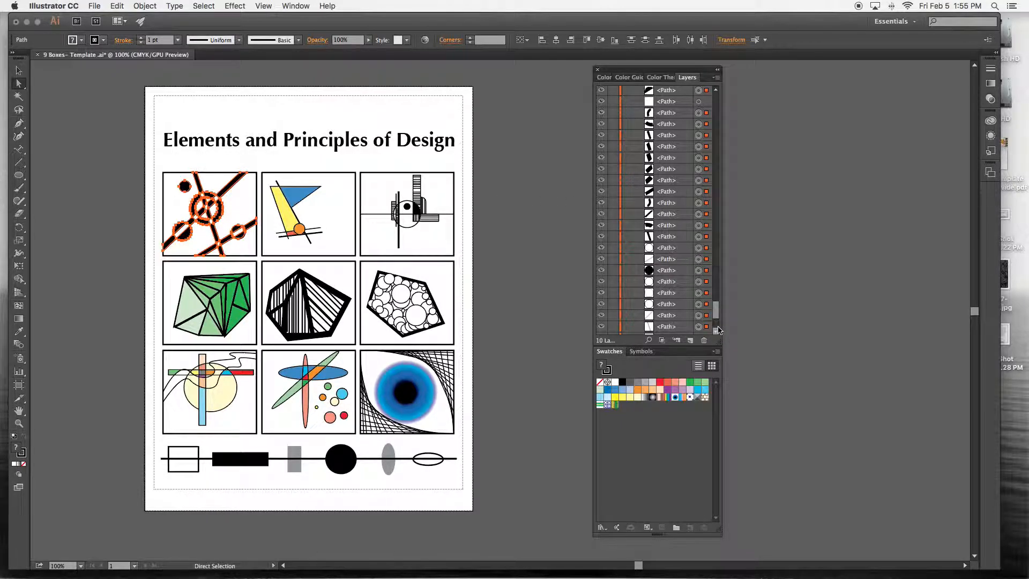
pyautogui.moveTo(717, 313); pyautogui.dragTo(1026, 268)
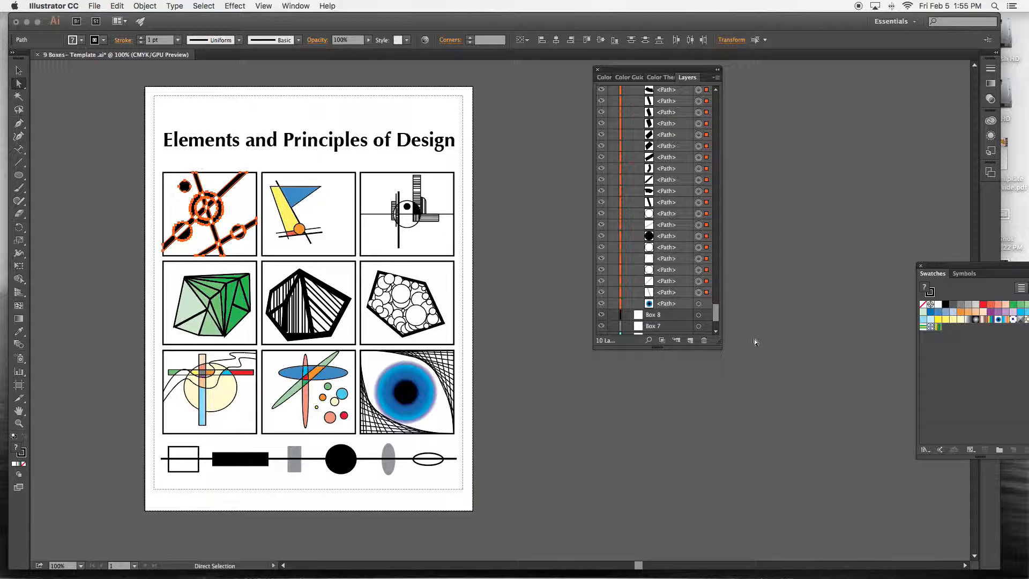
pyautogui.moveTo(717, 340); pyautogui.dragTo(729, 532)
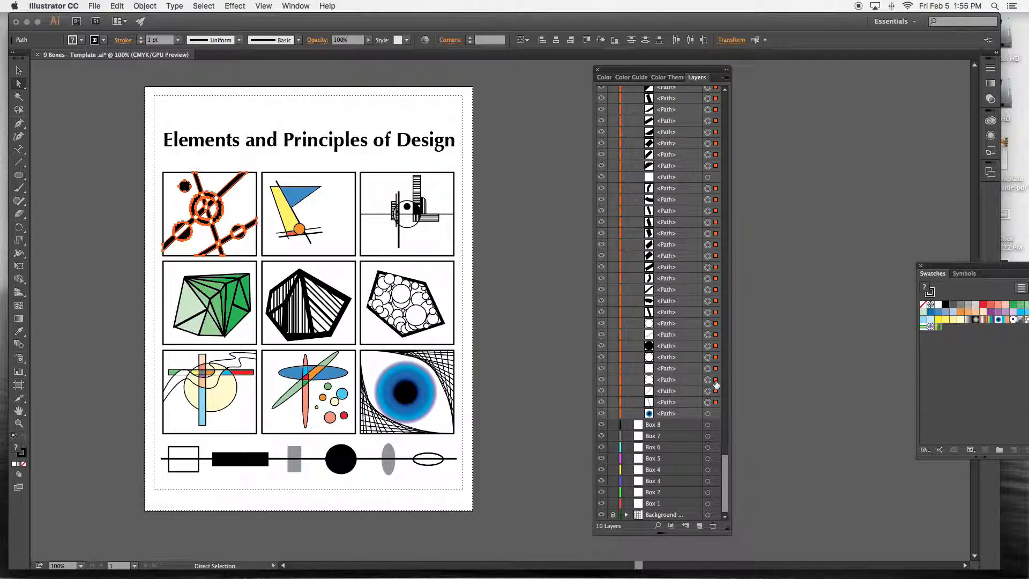
# Step: Move the lowest continuous block of selected first-square paths from Box 9 into the Box 1 layer, and collapse Box 1
pyautogui.click(685, 407)
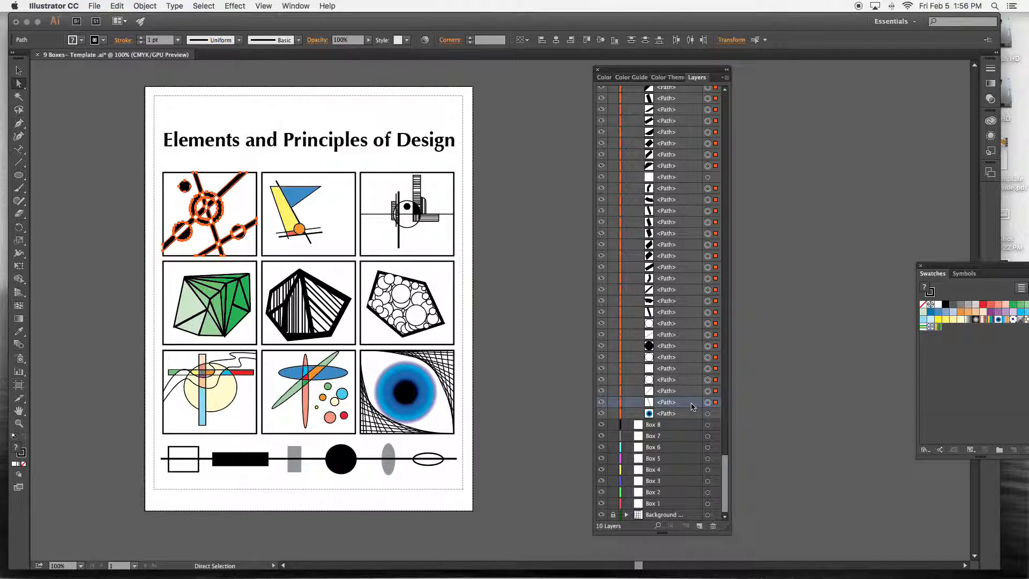
pyautogui.keyDown('shift'); pyautogui.click(689, 189); pyautogui.keyUp('shift')
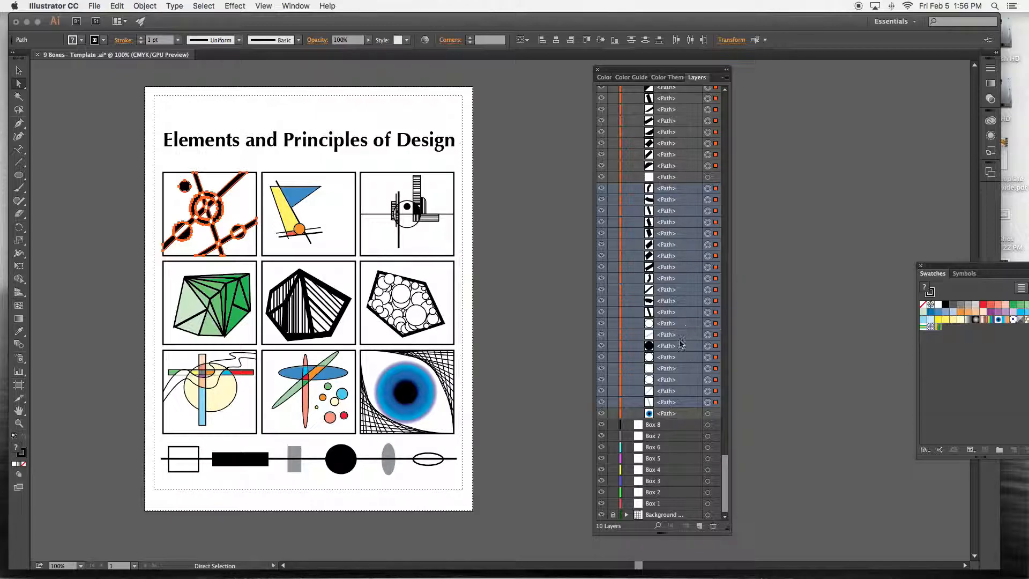
pyautogui.click(690, 402)
pyautogui.moveTo(690, 403); pyautogui.dragTo(685, 503)
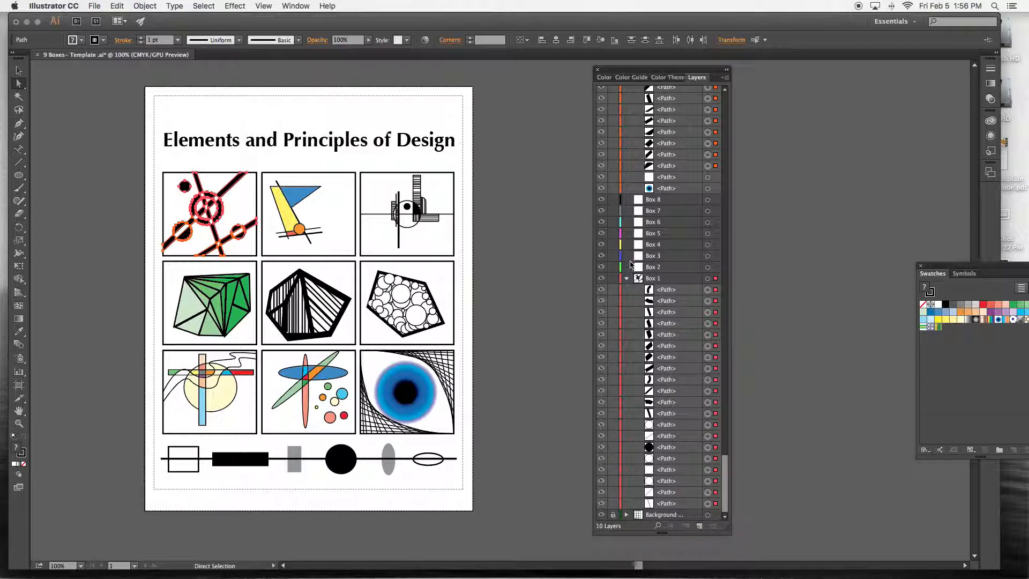
pyautogui.click(627, 279)
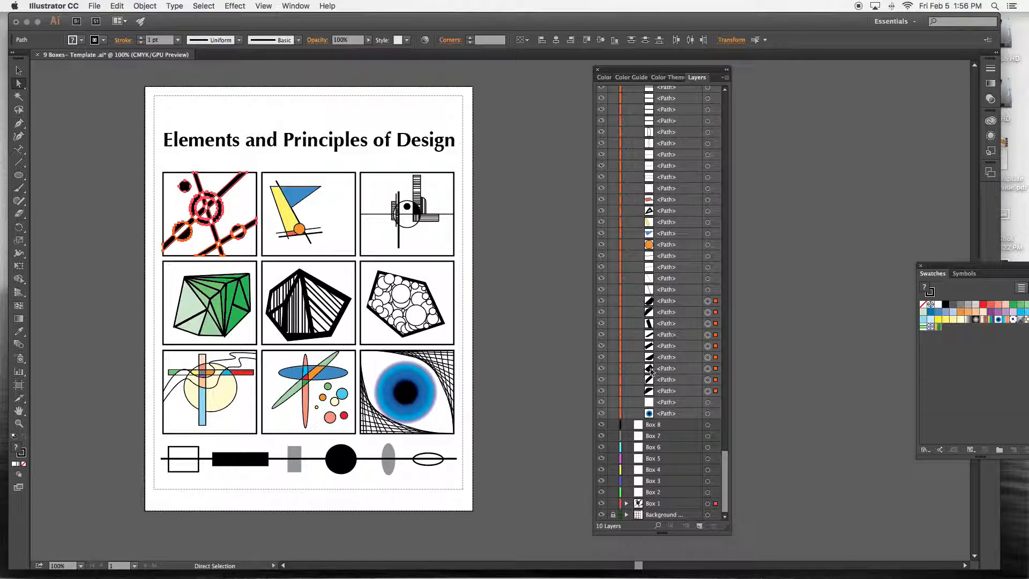
# Step: Move the remaining selected first-square paths from Box 9 into the Box 1 layer and deselect the artwork
pyautogui.click(678, 391)
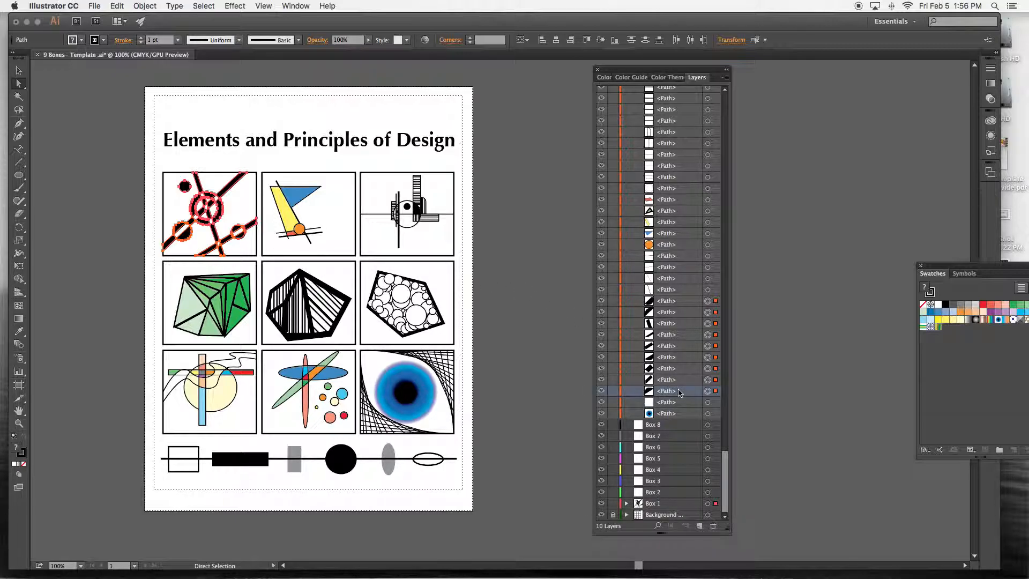
pyautogui.keyDown('shift'); pyautogui.click(693, 304); pyautogui.keyUp('shift')
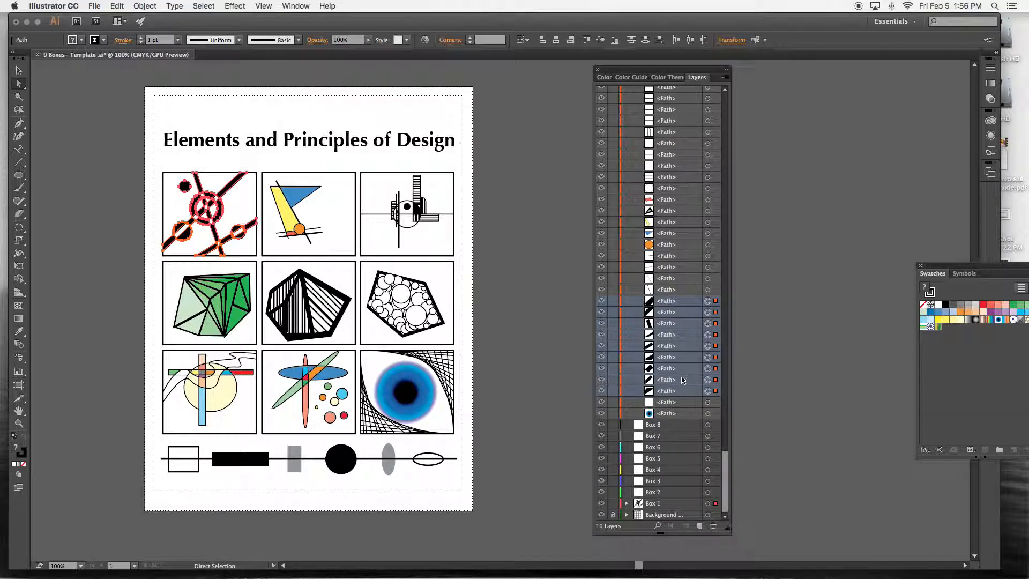
pyautogui.moveTo(684, 391); pyautogui.dragTo(682, 504)
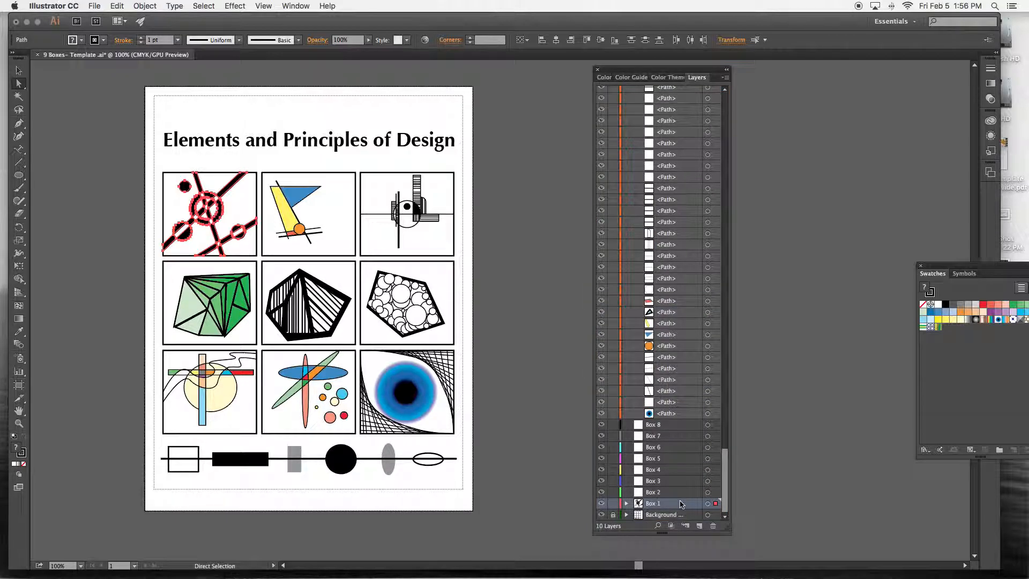
pyautogui.moveTo(725, 475)
pyautogui.mouseDown()
pyautogui.moveTo(740, 200)
pyautogui.moveTo(727, 105)
pyautogui.moveTo(725, 483)
pyautogui.mouseUp()
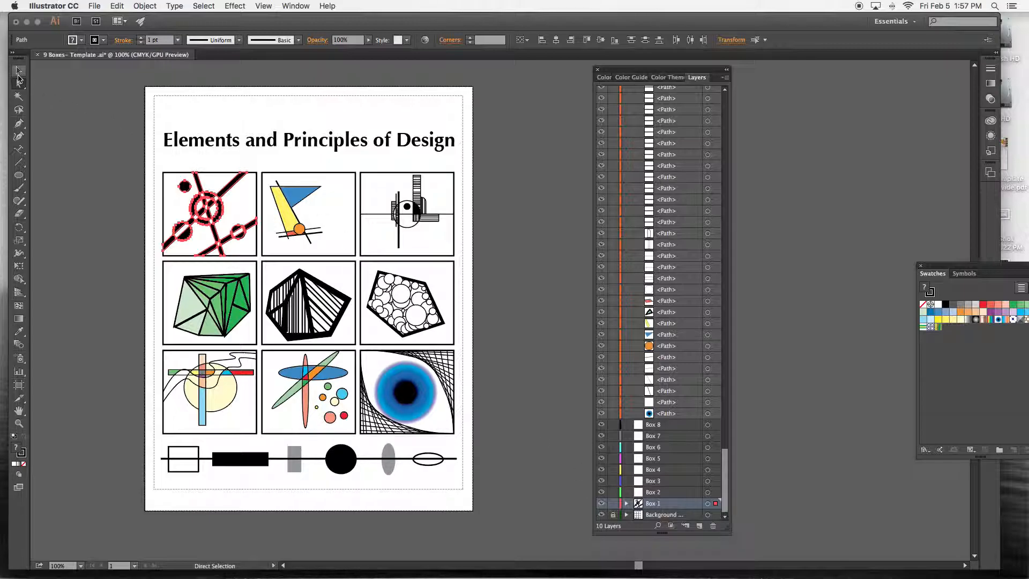
pyautogui.click(266, 164)
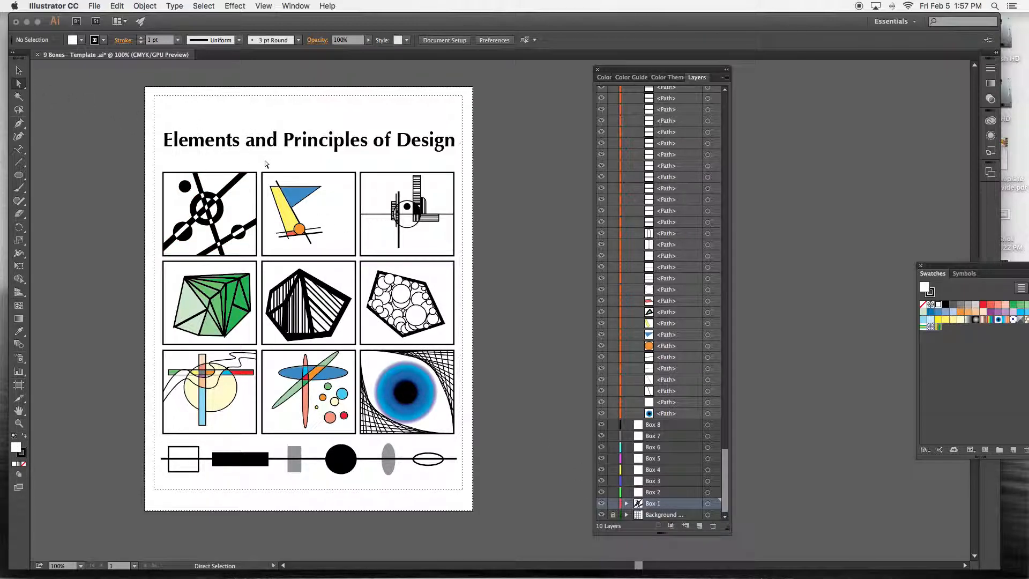
# Step: Select the blue, yellow and orange artwork in the second square, move its paths from Box 9 into the Box 2 layer, and deselect it
pyautogui.scroll(1, 219, 161)
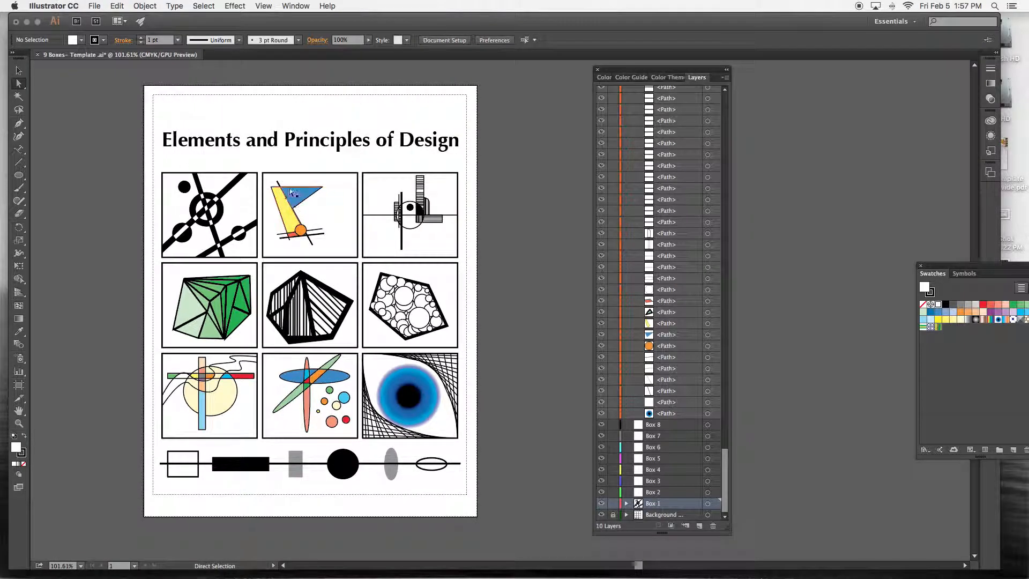
pyautogui.click(261, 168)
pyautogui.moveTo(262, 170); pyautogui.dragTo(359, 262)
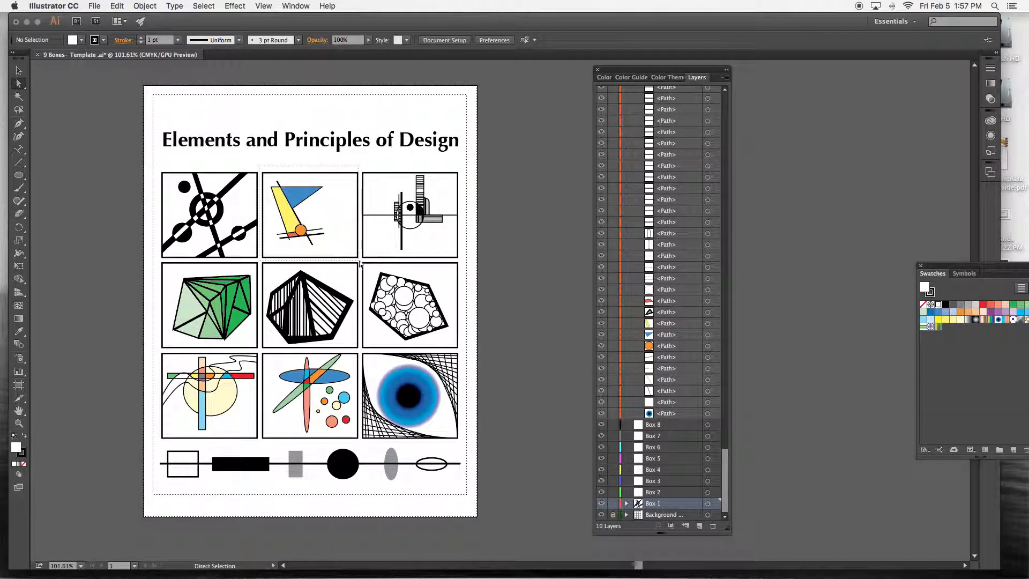
pyautogui.moveTo(725, 129); pyautogui.dragTo(723, 481)
pyautogui.click(693, 417)
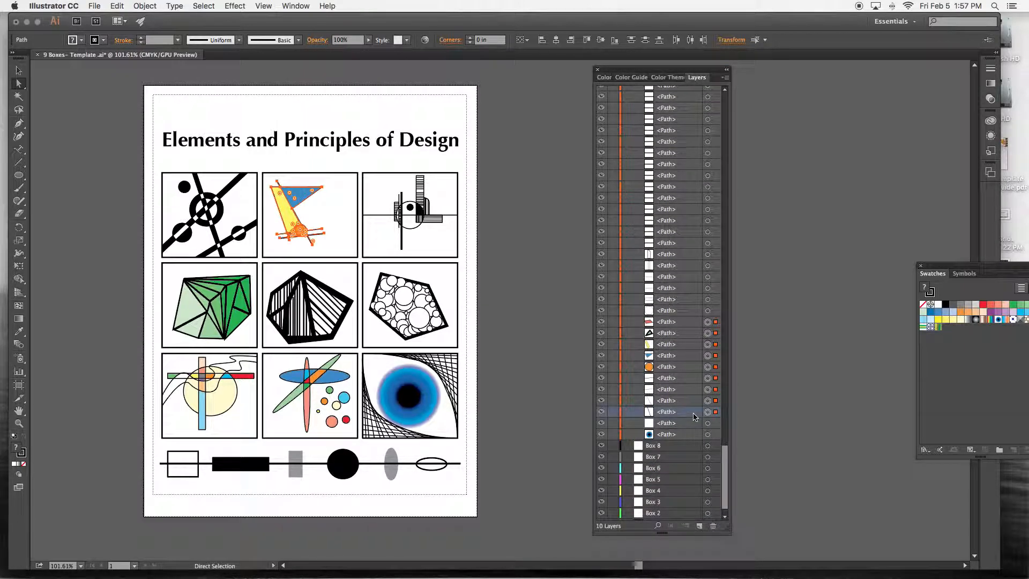
pyautogui.keyDown('shift'); pyautogui.click(687, 325); pyautogui.keyUp('shift')
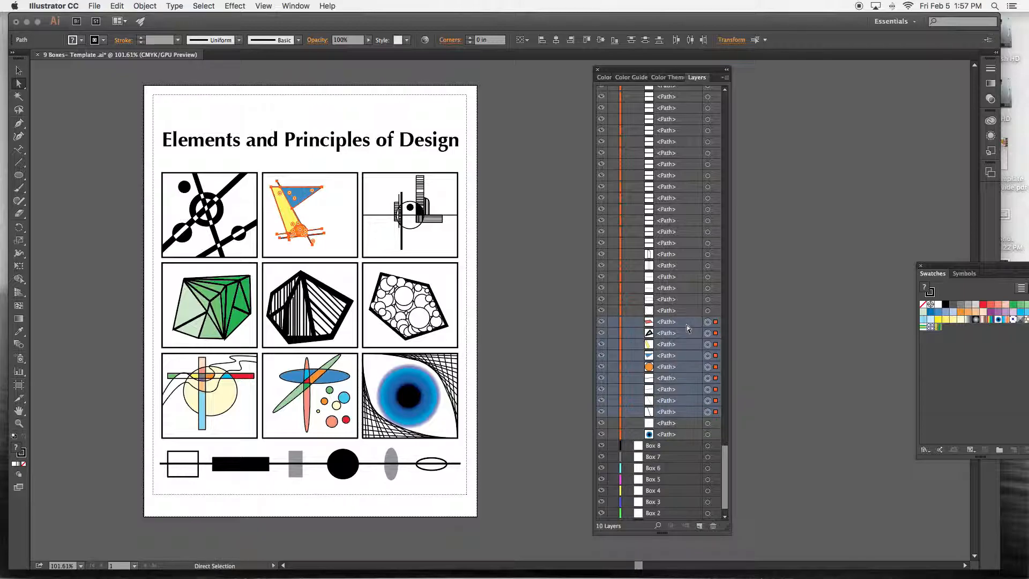
pyautogui.click(689, 413)
pyautogui.moveTo(688, 412); pyautogui.dragTo(687, 516)
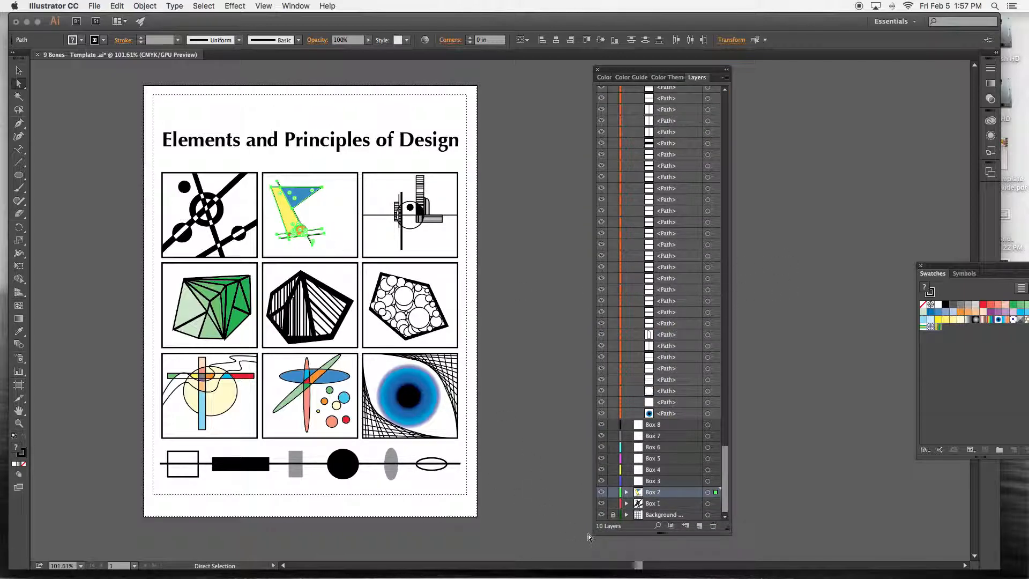
pyautogui.click(576, 380)
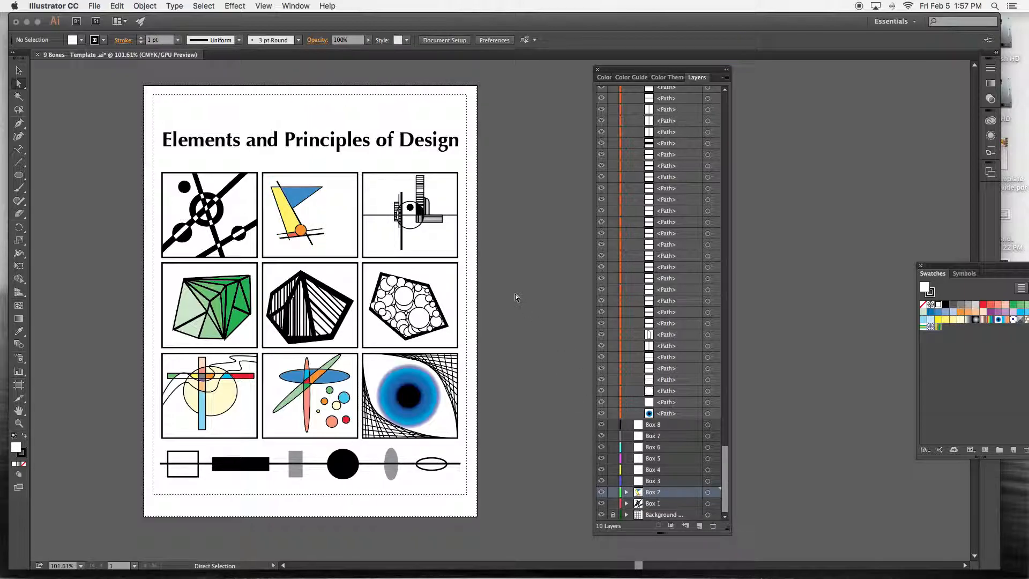
# Step: Select the line and circle artwork in the third square and move all its paths from Box 9 into the Box 3 layer
pyautogui.moveTo(360, 169); pyautogui.dragTo(462, 264)
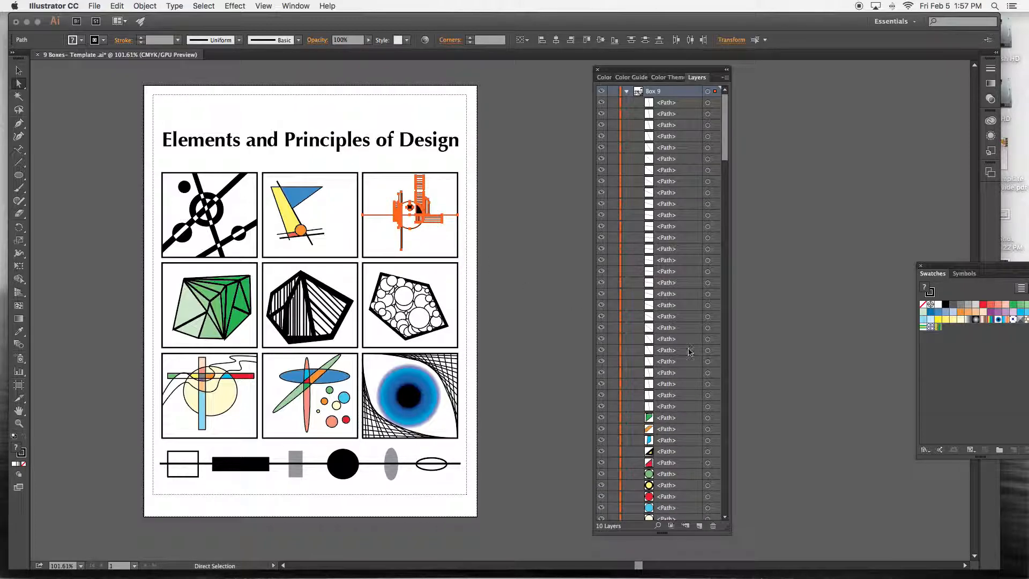
pyautogui.moveTo(725, 121); pyautogui.dragTo(726, 370)
pyautogui.click(694, 412)
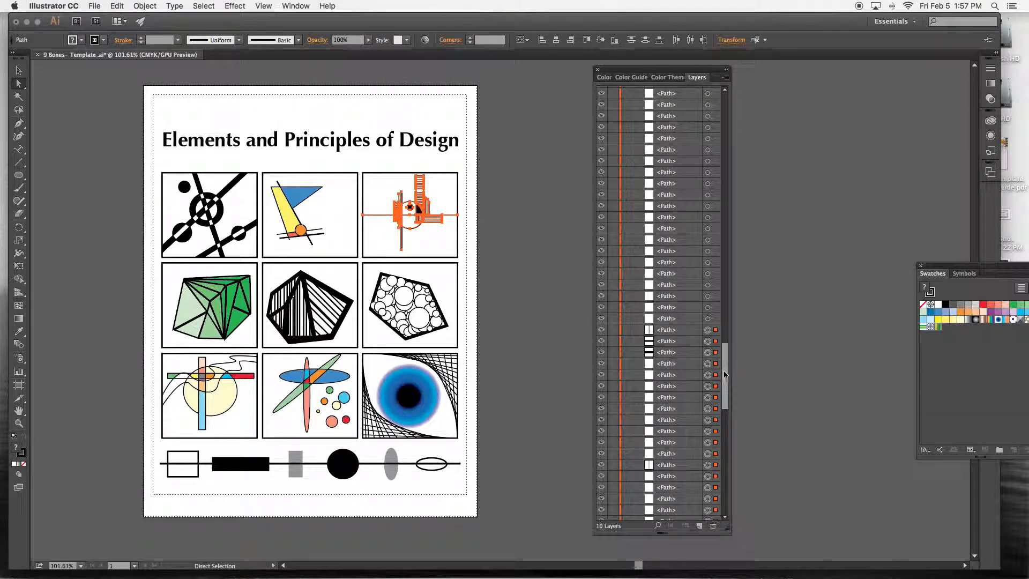
pyautogui.keyDown('shift'); pyautogui.click(684, 329); pyautogui.keyUp('shift')
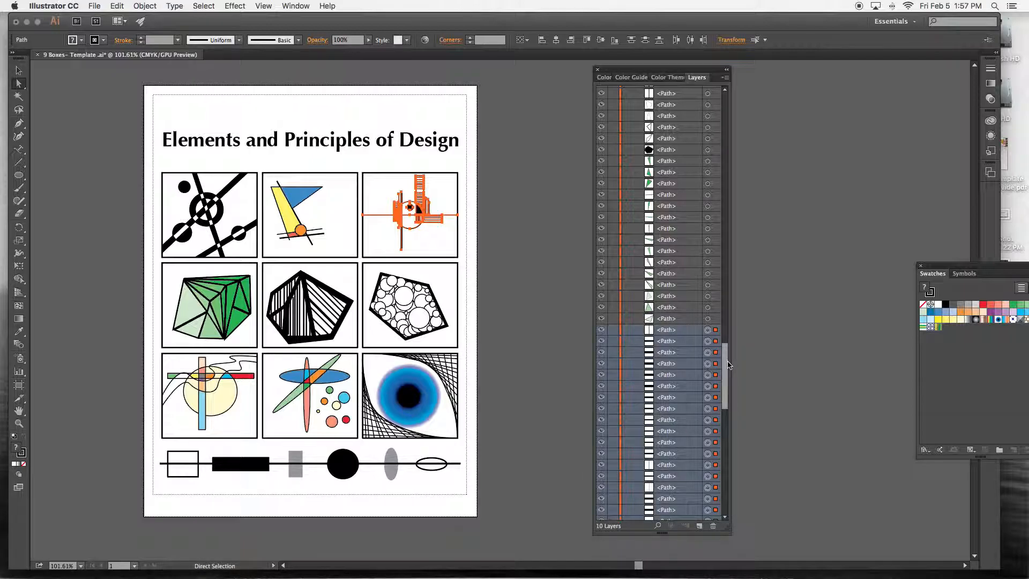
pyautogui.moveTo(726, 364); pyautogui.dragTo(727, 464)
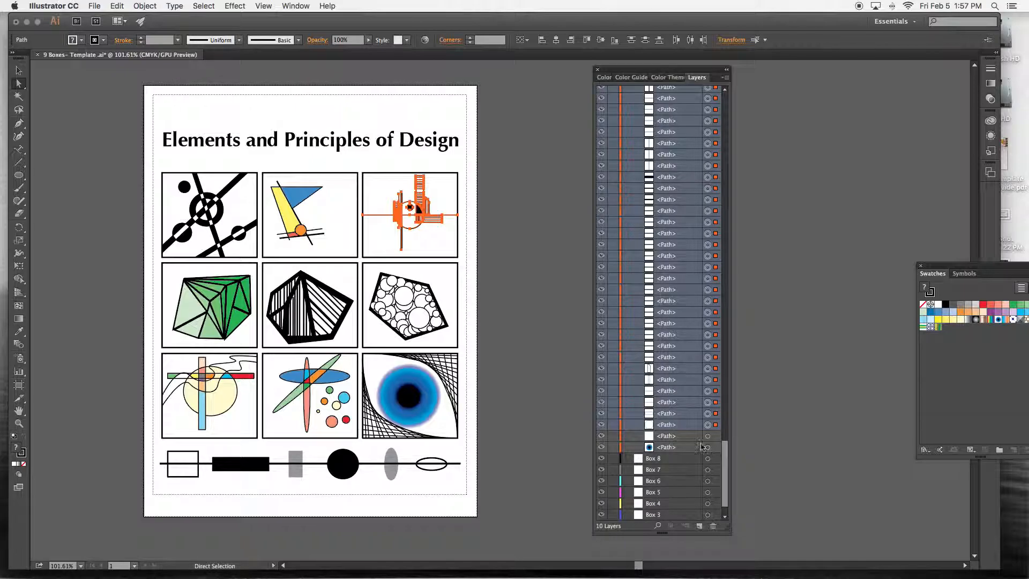
pyautogui.moveTo(687, 429); pyautogui.dragTo(687, 515)
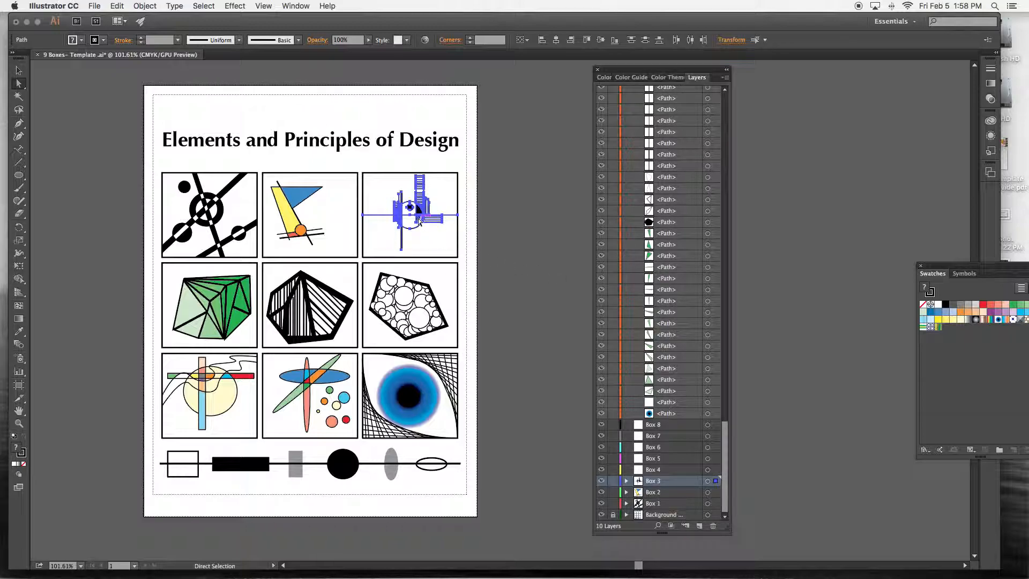
# Step: Begin saving the document under Save As and browse to the Fine & Applied Arts folder on the op-macserve-01 server
pyautogui.moveTo(724, 488); pyautogui.dragTo(724, 489)
pyautogui.click(96, 5)
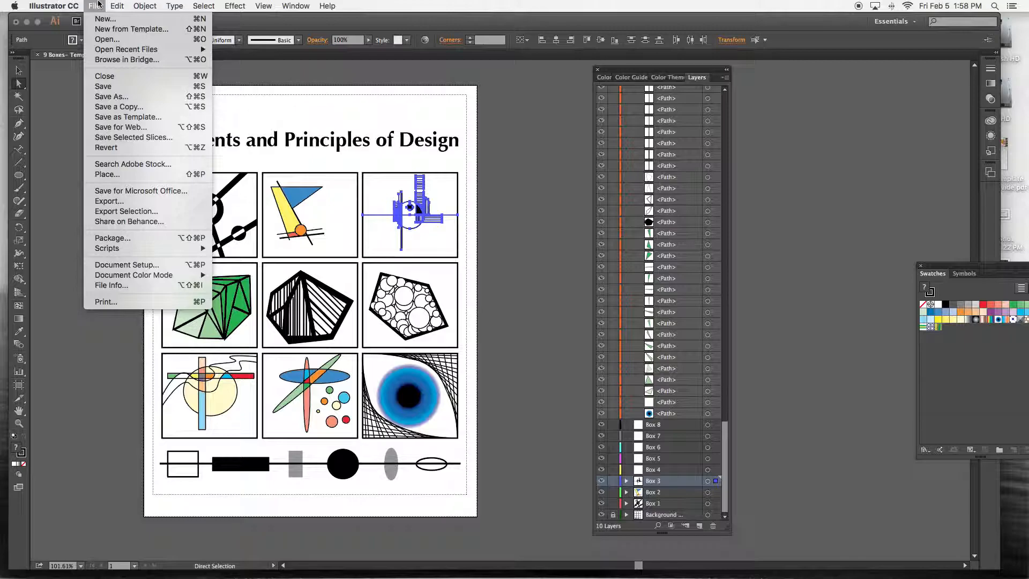
pyautogui.click(109, 97)
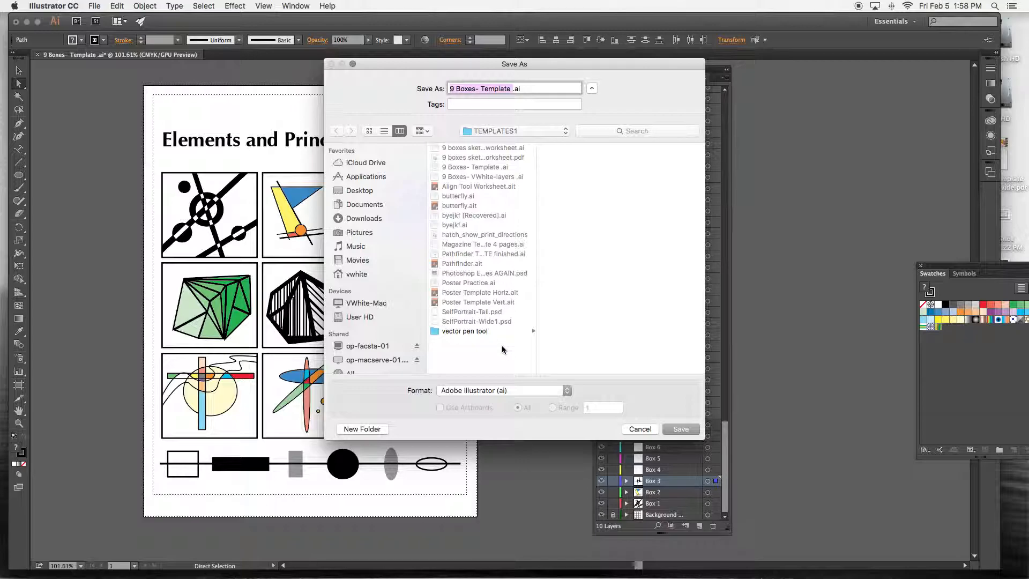
pyautogui.click(376, 346)
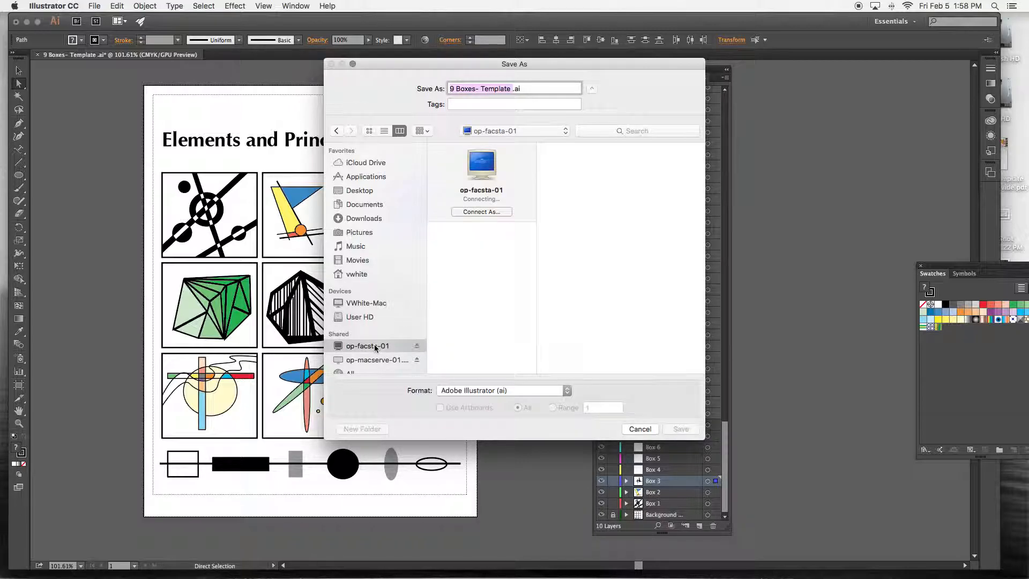
pyautogui.click(382, 360)
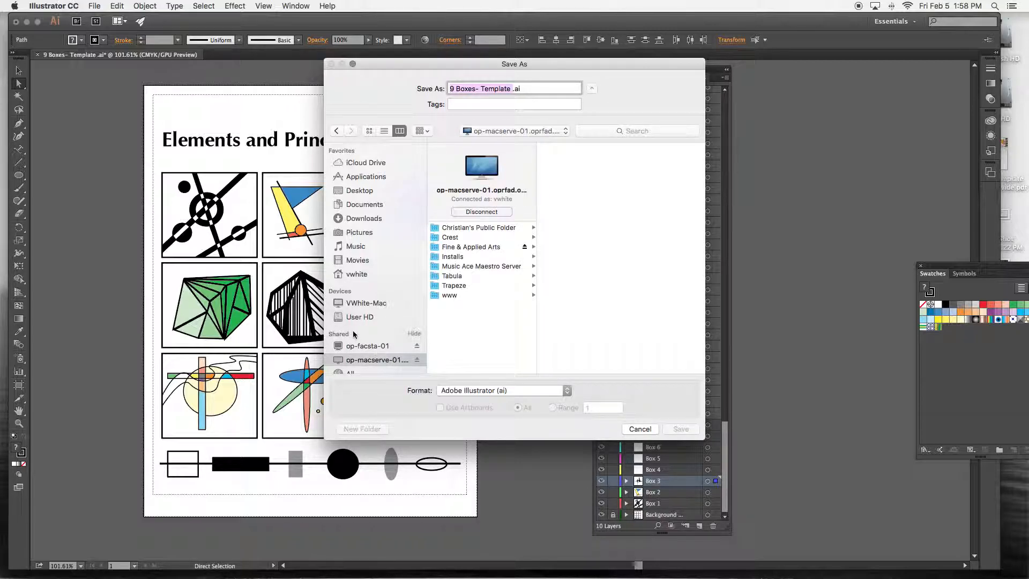
pyautogui.click(465, 247)
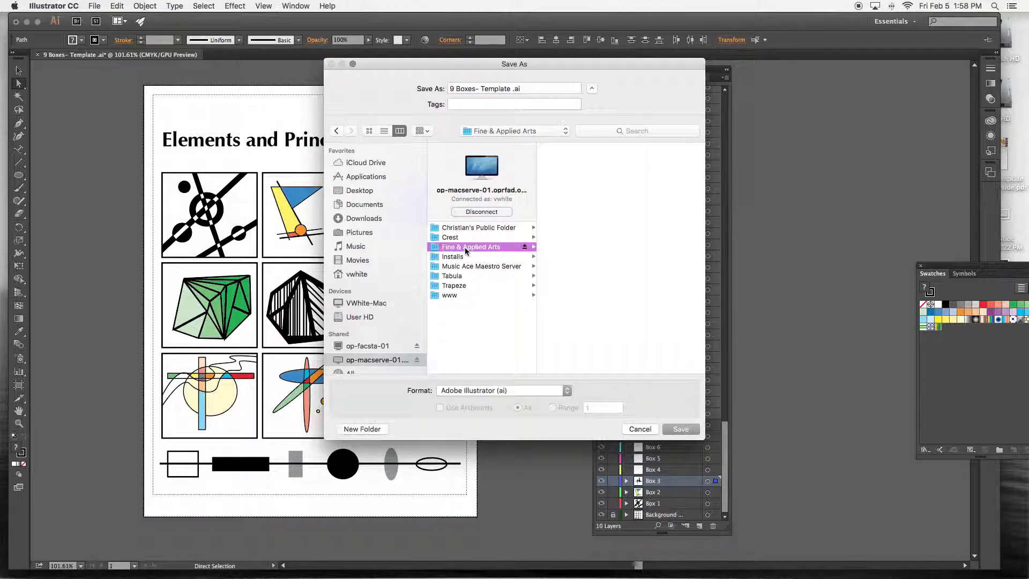
# Step: Browse through the teacher's folder and P1 GraphicD1 spring 2015-16 to the Designers P1 folder of student folders
pyautogui.scroll(-15, 591, 292)
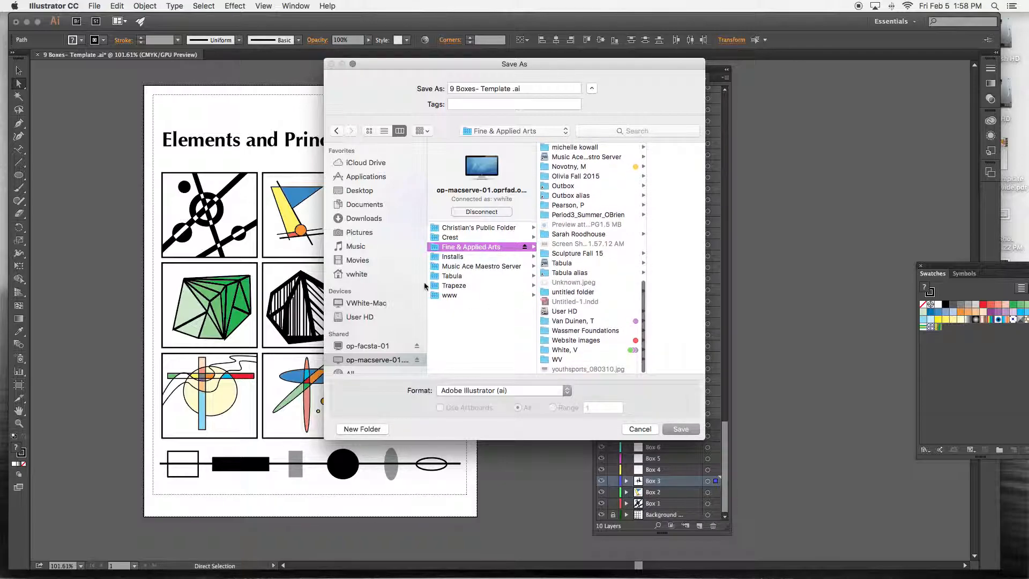
pyautogui.scroll(-2, 597, 276)
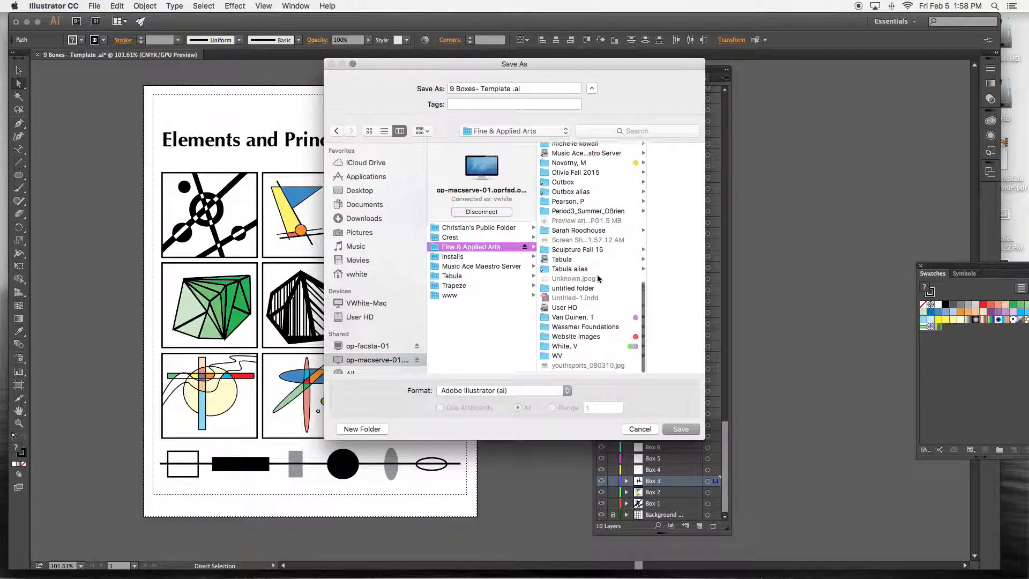
pyautogui.click(585, 349)
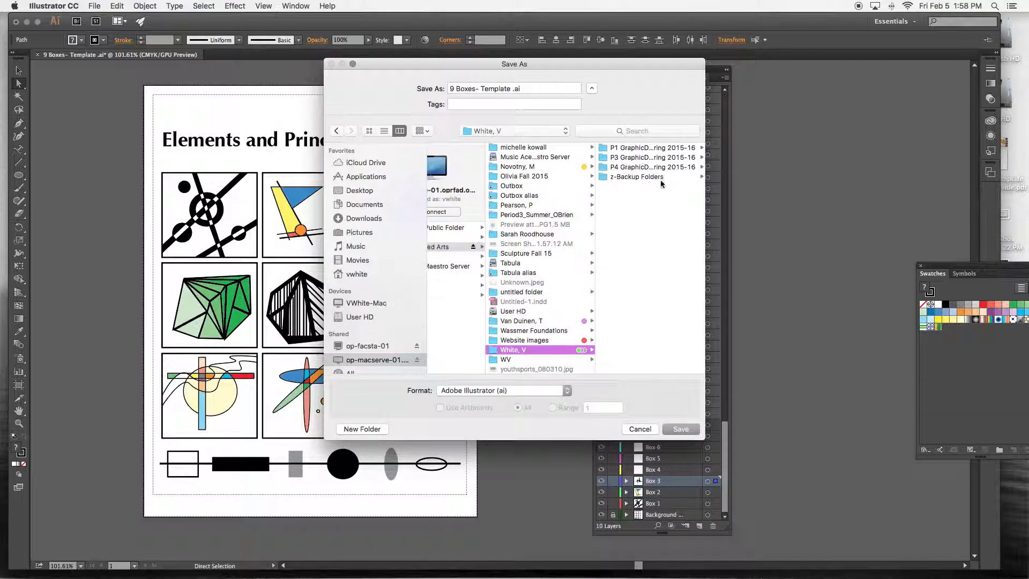
pyautogui.click(652, 150)
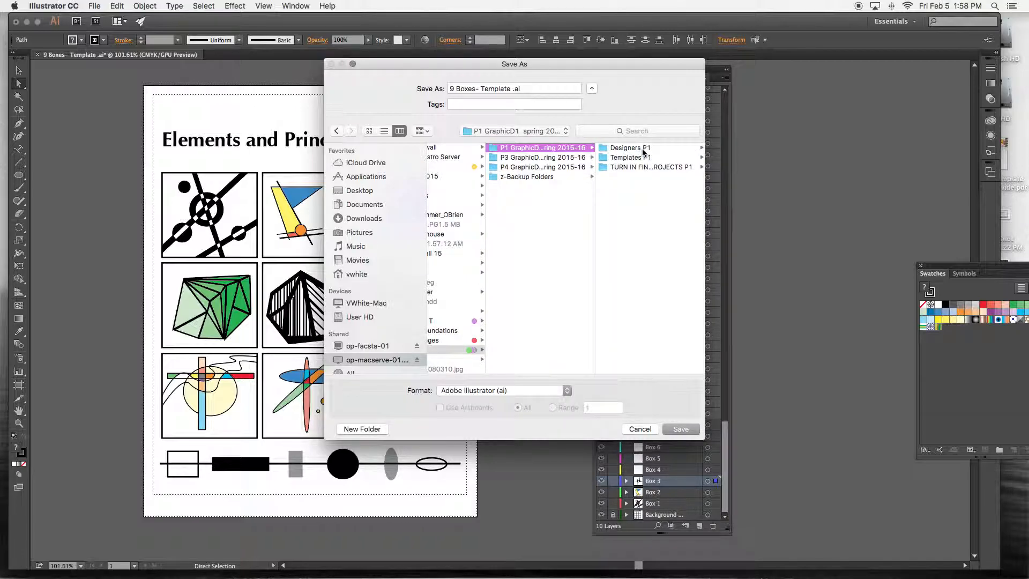
pyautogui.click(644, 148)
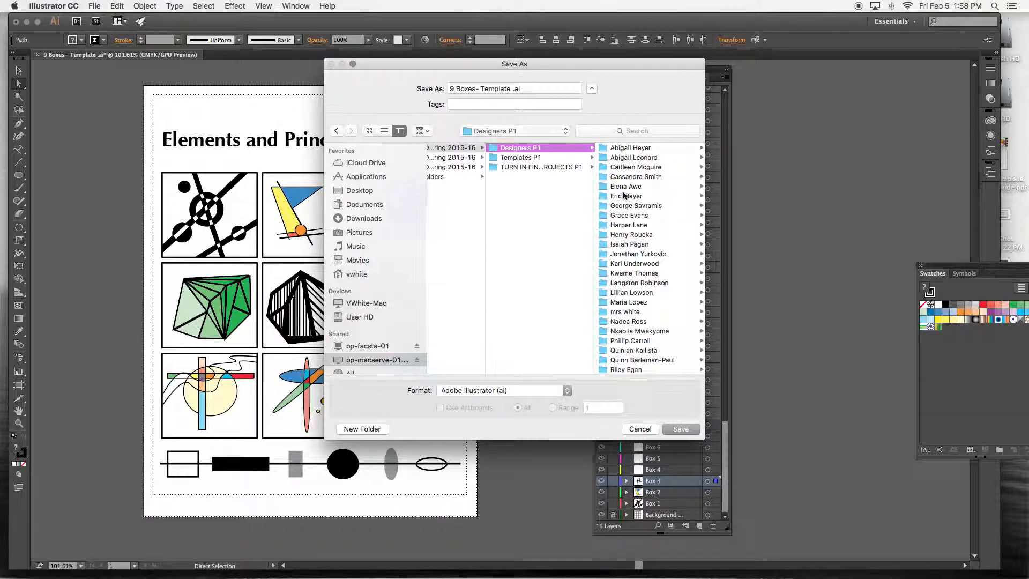
# Step: Switch the save location to the 2. 9boxes folder inside TURN IN FINAL PROJECTS P1
pyautogui.click(530, 167)
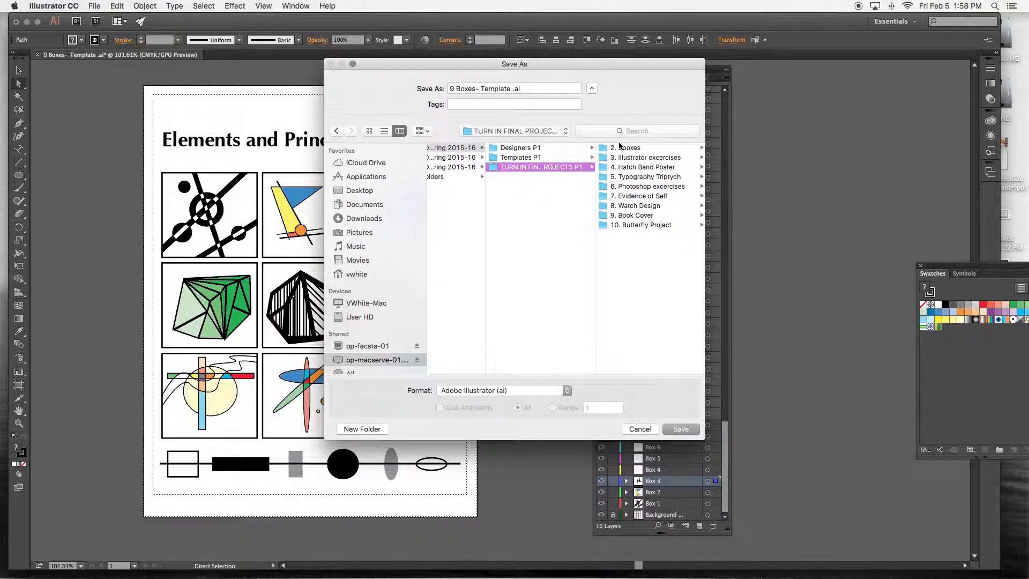
pyautogui.click(621, 147)
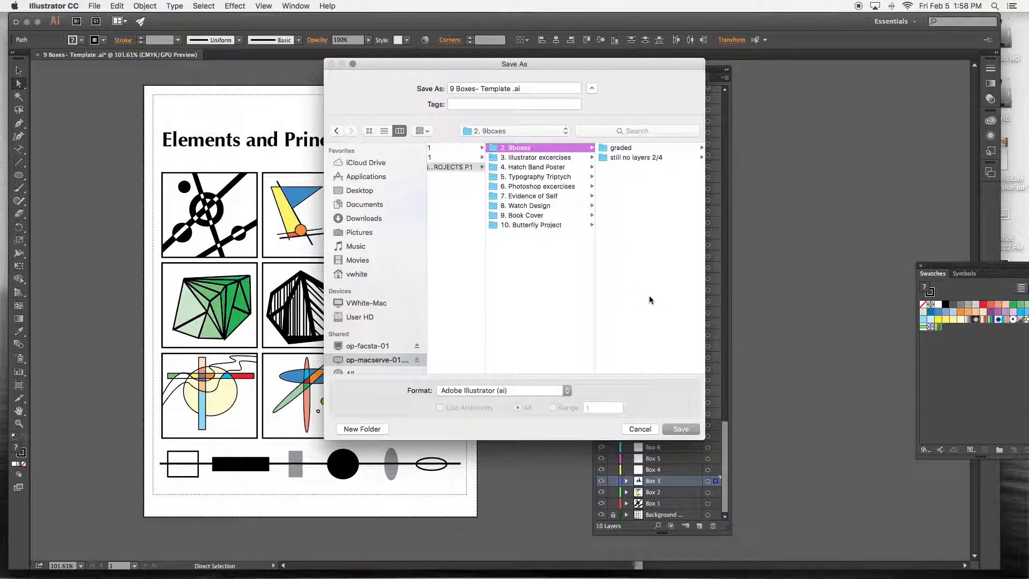
pyautogui.hscroll(-5, 649, 295)
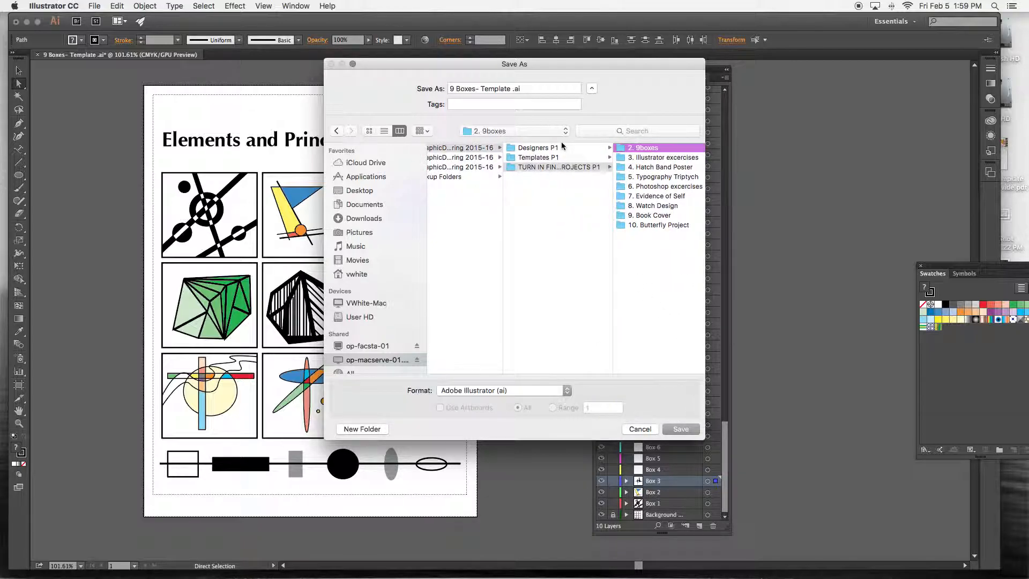